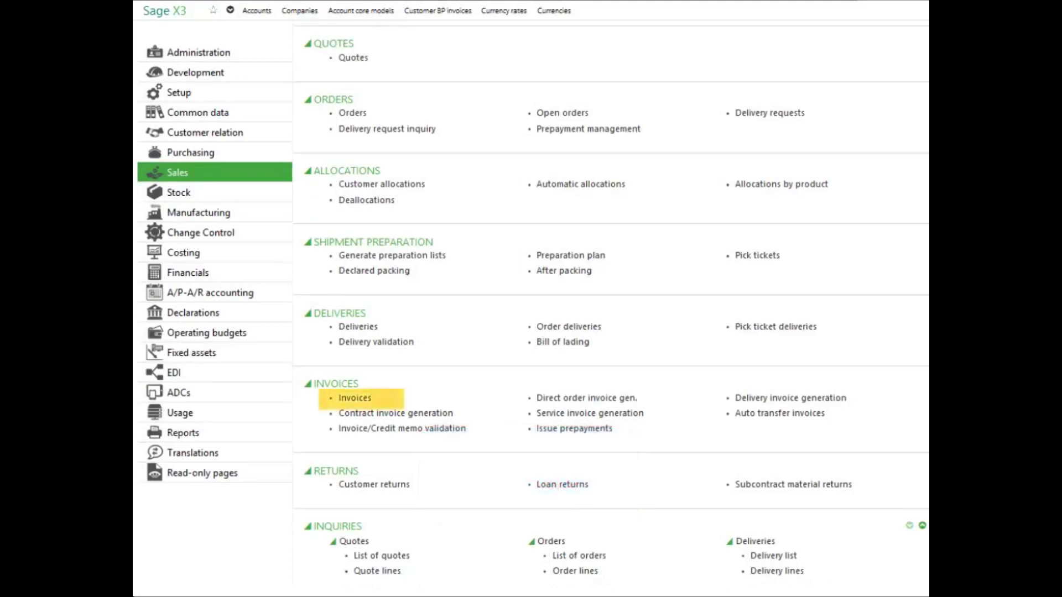
# - Open Sales invoices using the ALL Full entry invoice transaction
pyautogui.click(362, 402)
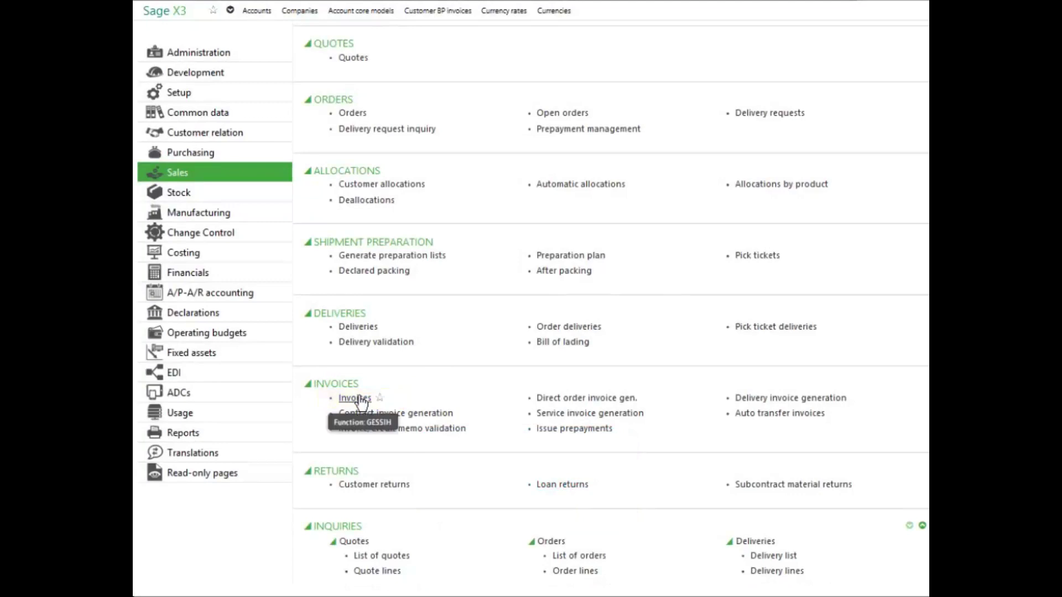
pyautogui.click(363, 403)
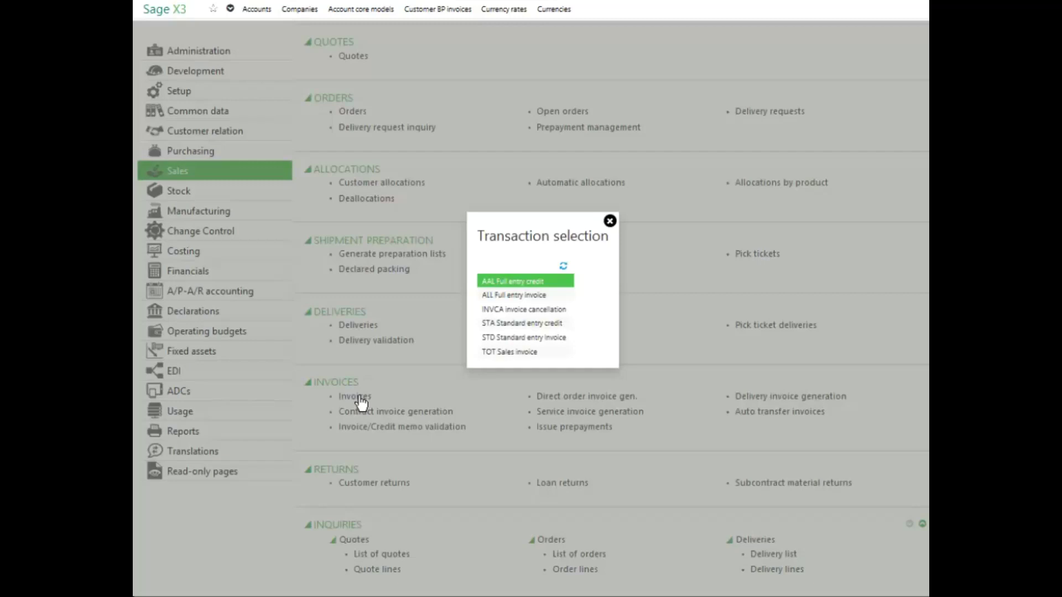
pyautogui.click(519, 296)
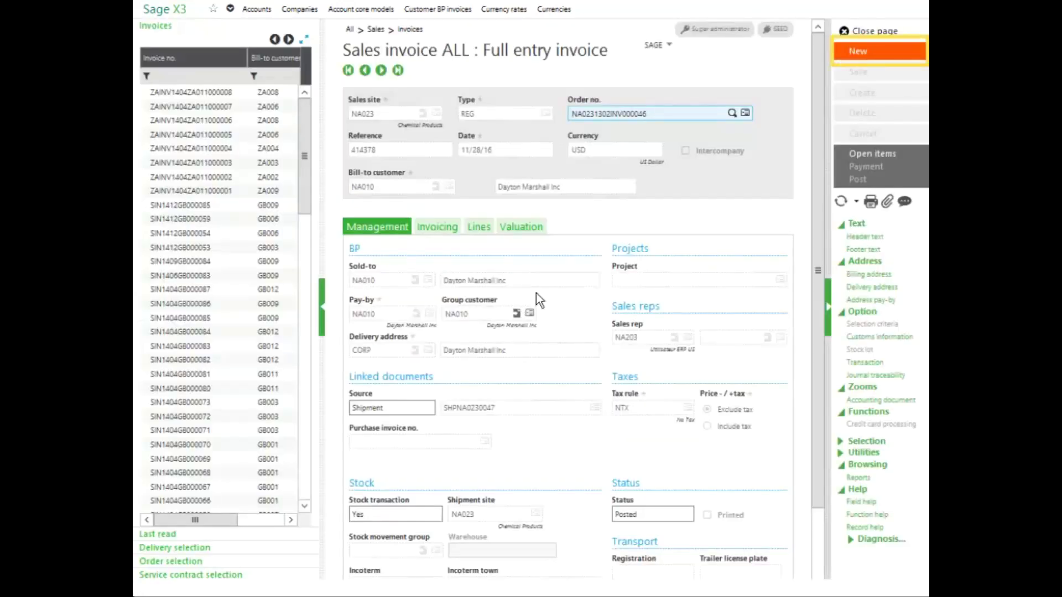
# - Start a new invoice with site NA012, type DIR, reference 'Training', default date, customer NA003
pyautogui.click(863, 53)
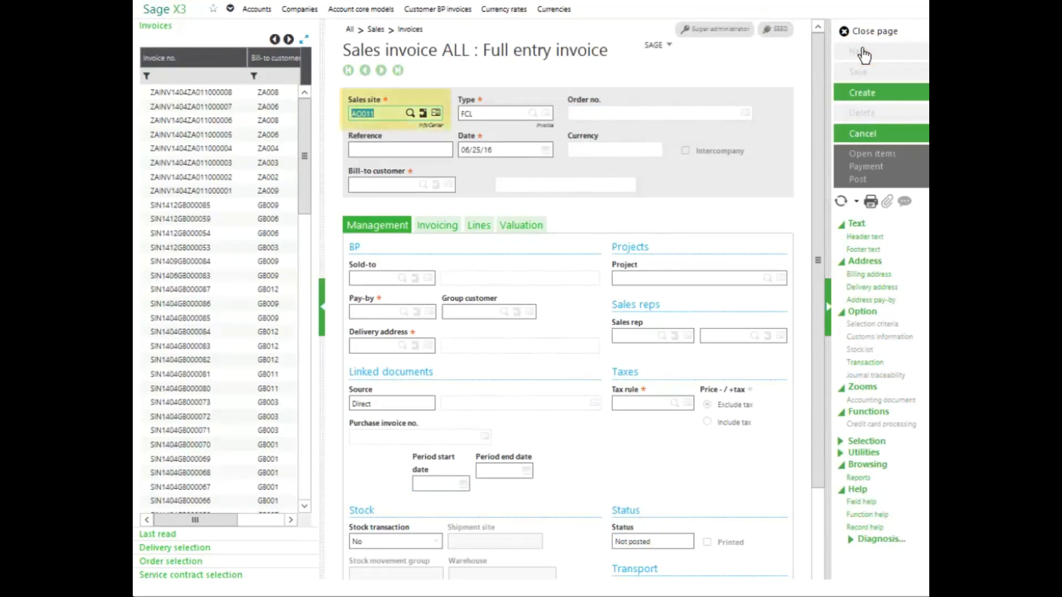
pyautogui.write('na90')
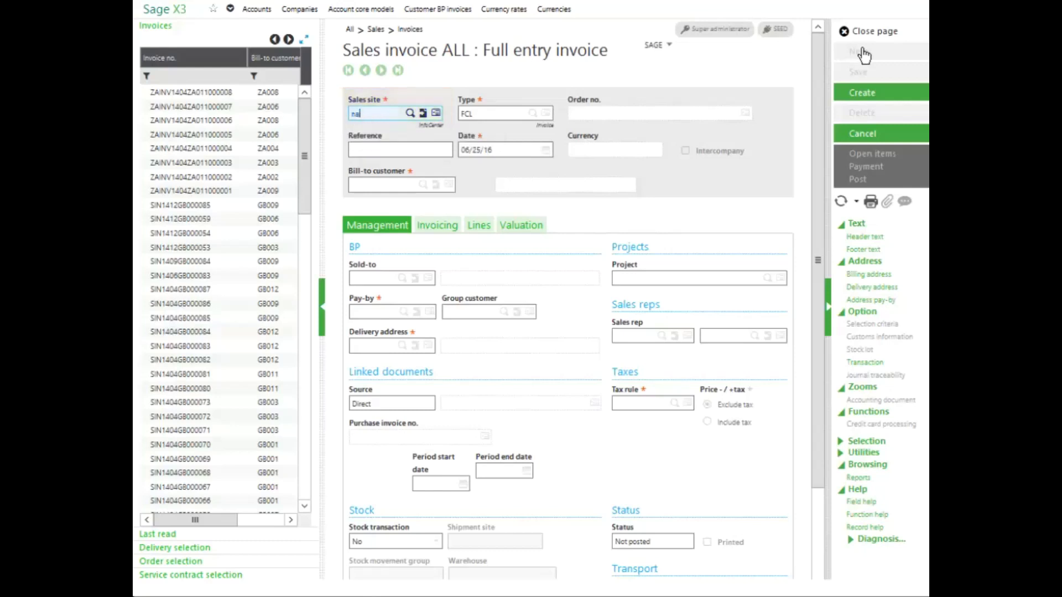
pyautogui.press('BackSpace')
pyautogui.press('BackSpace')
pyautogui.write('012')
pyautogui.press('Tab')
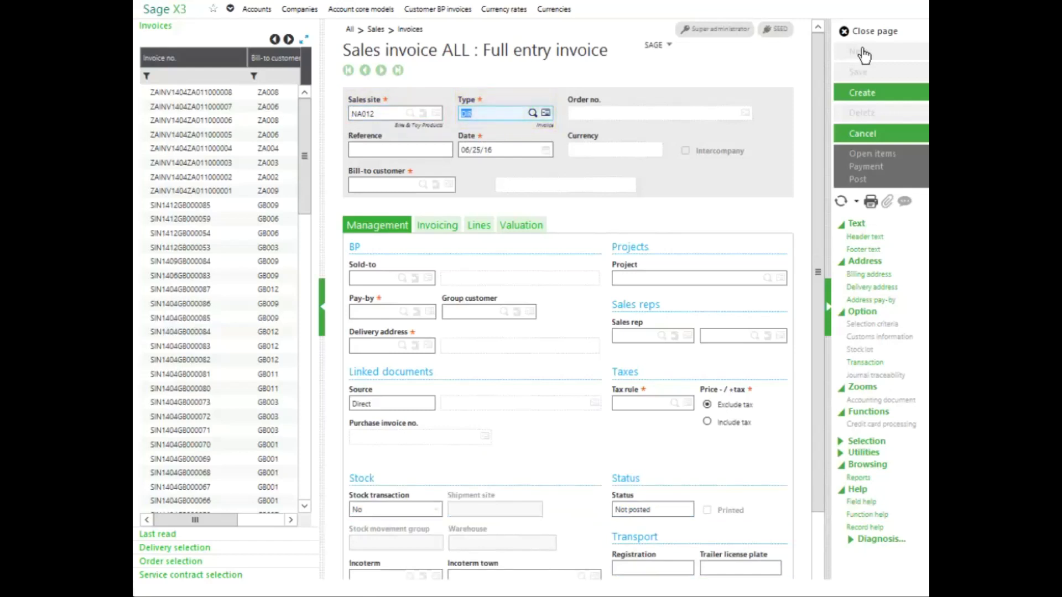
pyautogui.press('Tab')
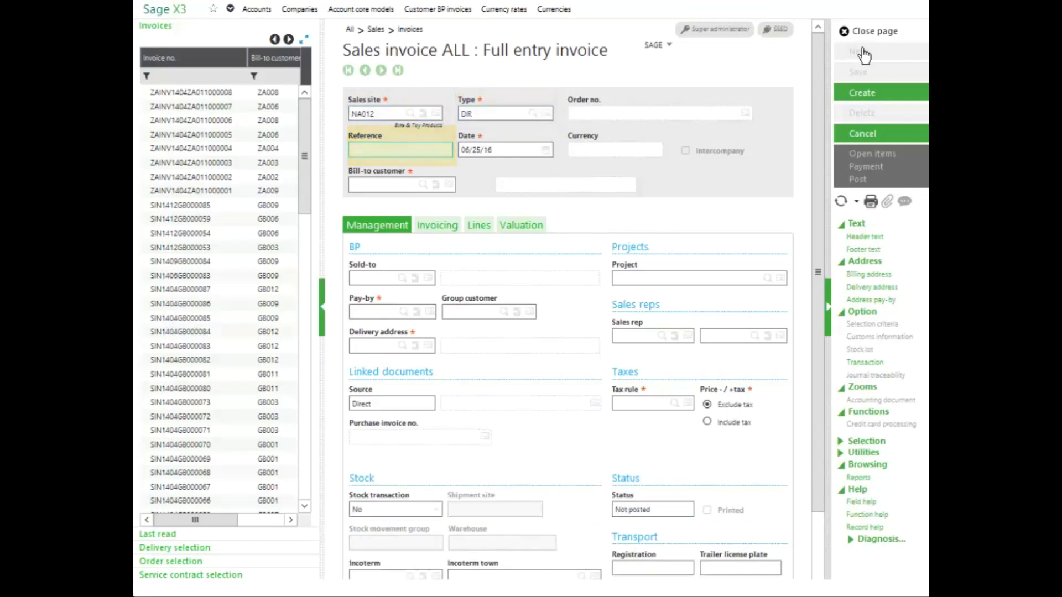
pyautogui.write('Training')
pyautogui.press('Tab')
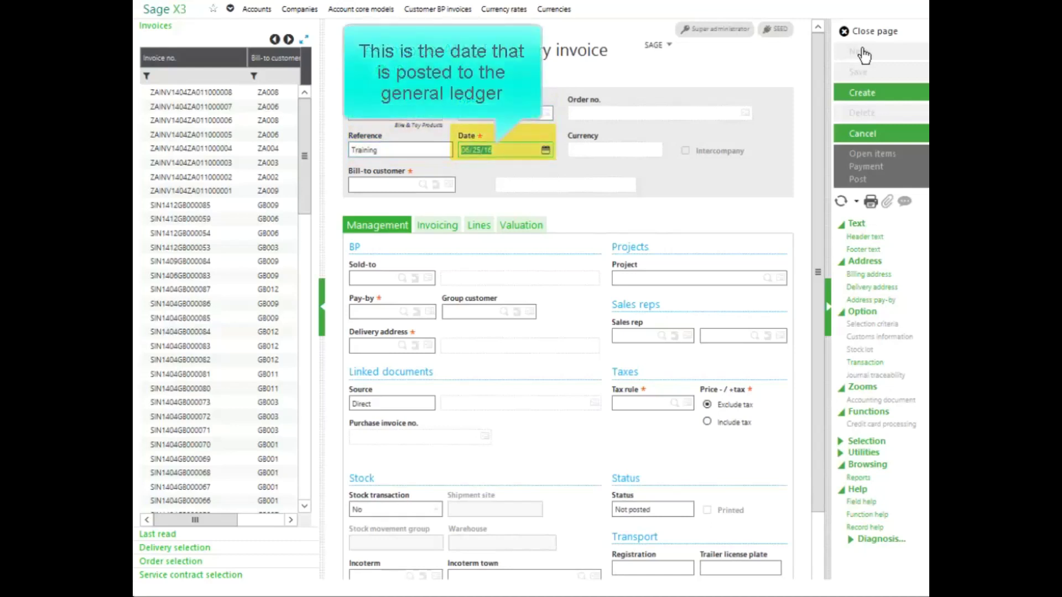
pyautogui.press('Tab')
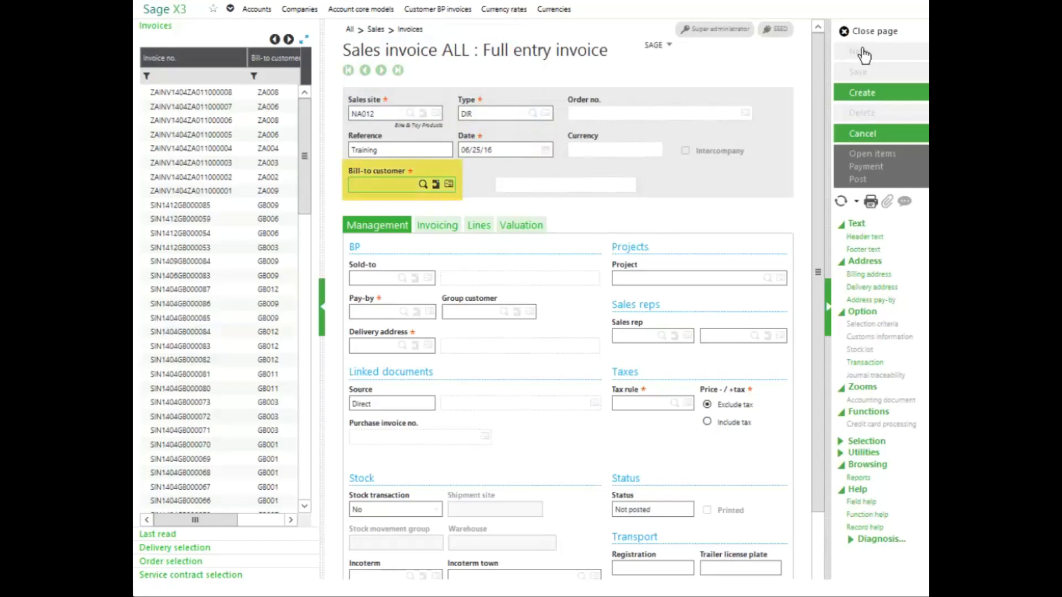
pyautogui.write('na0')
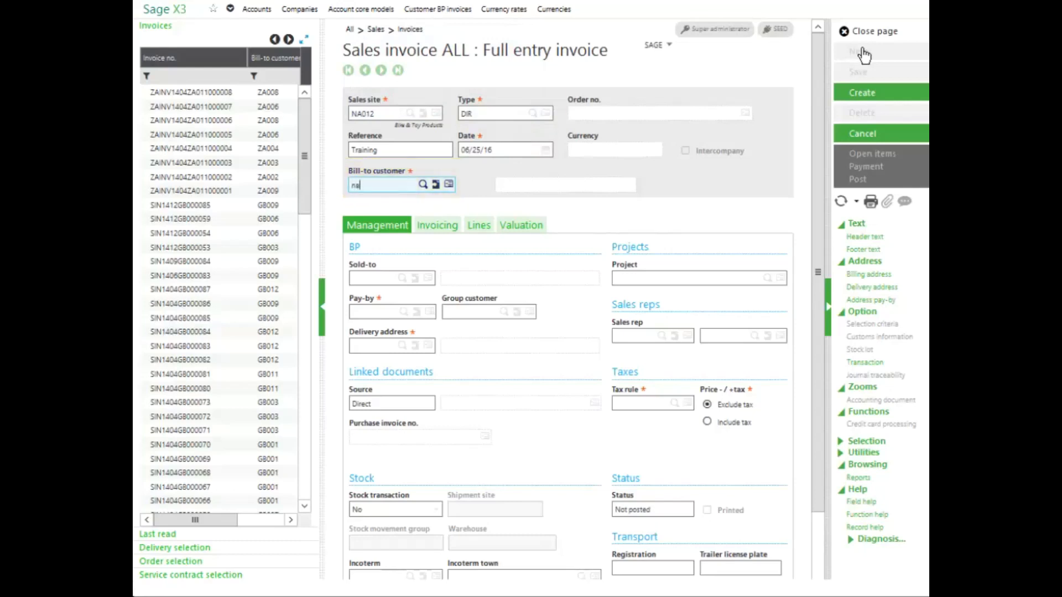
pyautogui.write('03')
pyautogui.press('Tab')
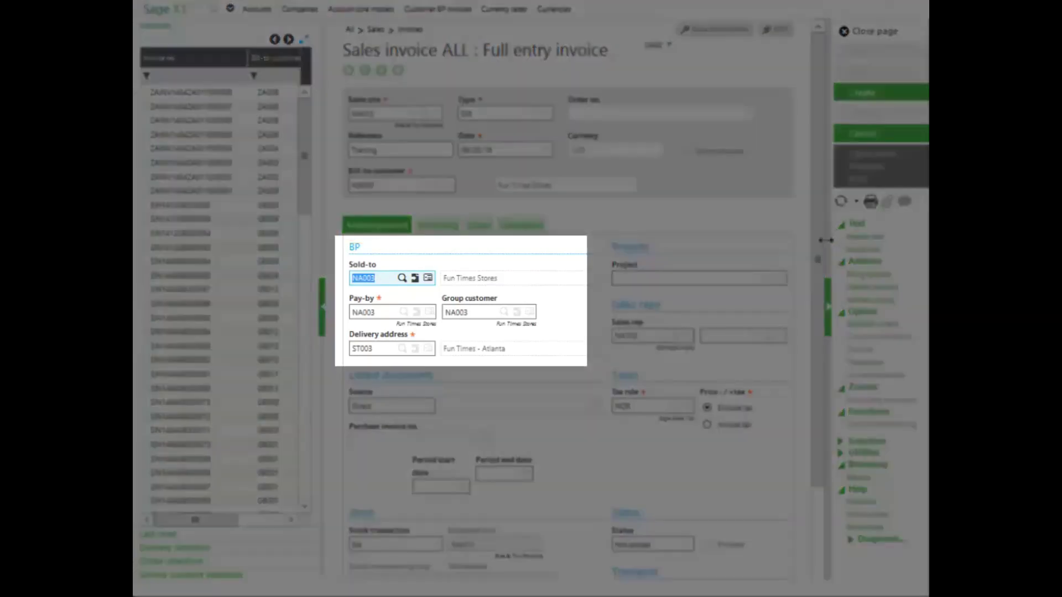
pyautogui.scroll(-1, 815, 276)
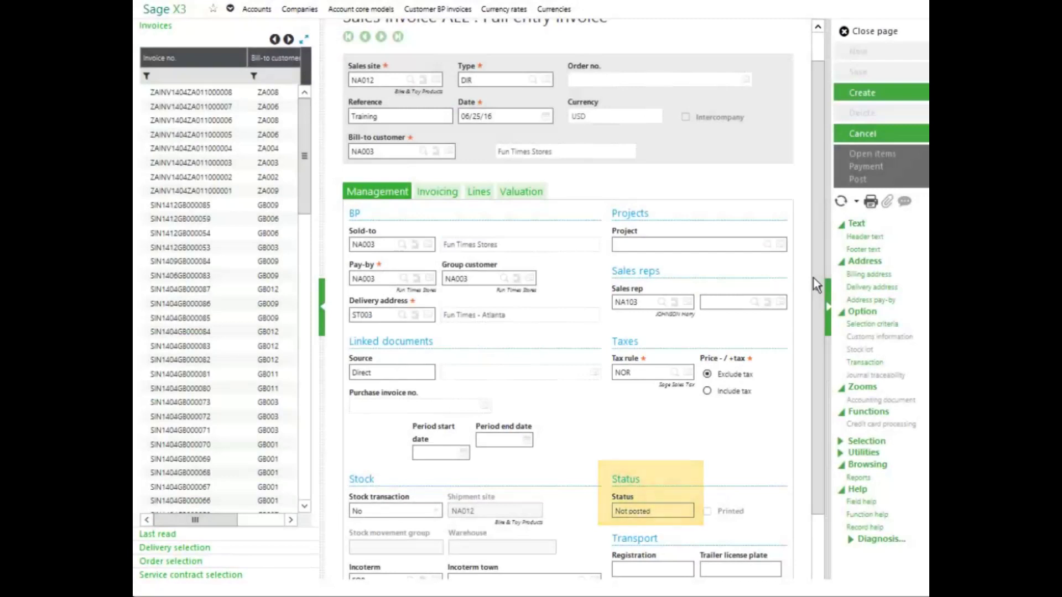
pyautogui.moveTo(814, 277); pyautogui.dragTo(817, 350)
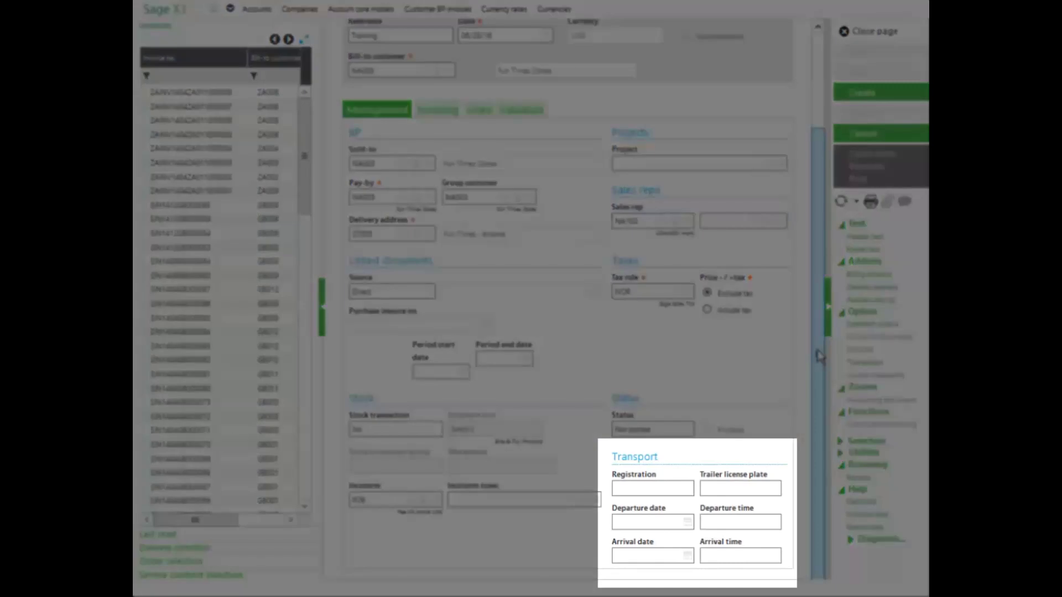
pyautogui.scroll(1, 608, 239)
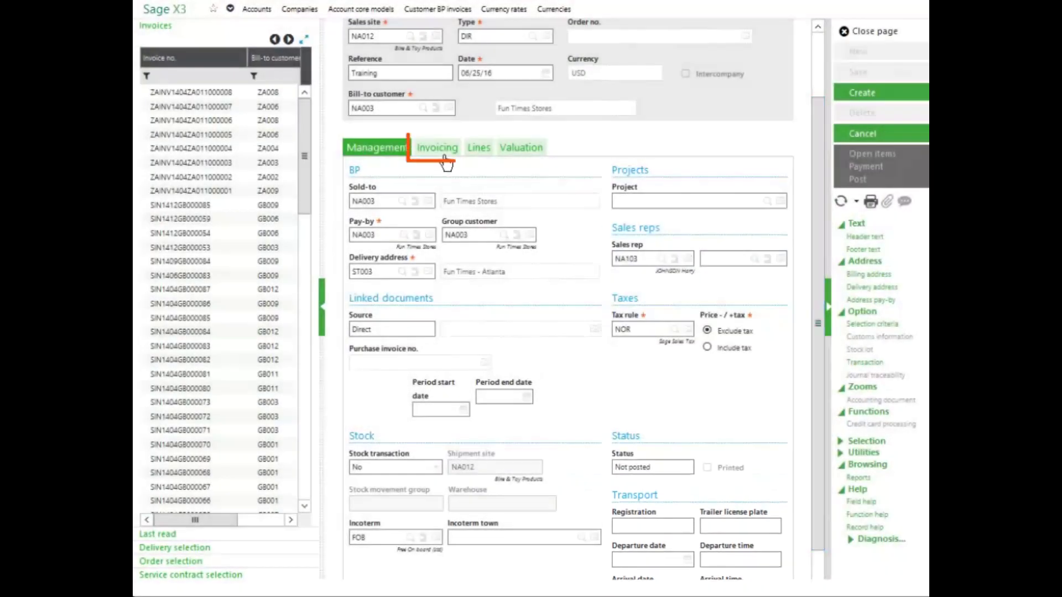
# - Review the Invoicing tab details (USD, CH30NET), then go to the Lines tab
pyautogui.click(431, 150)
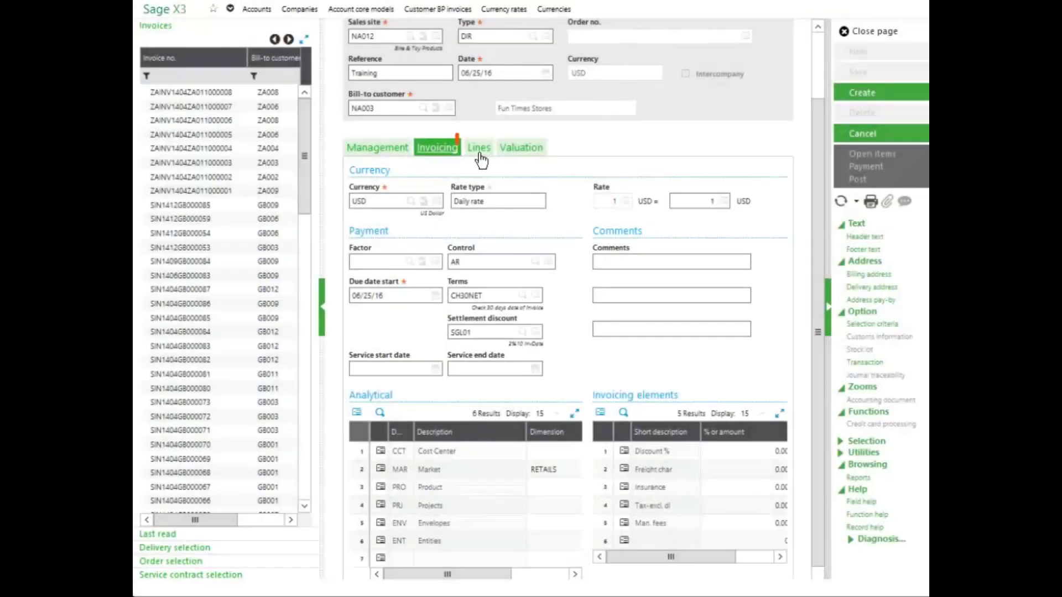
pyautogui.click(479, 149)
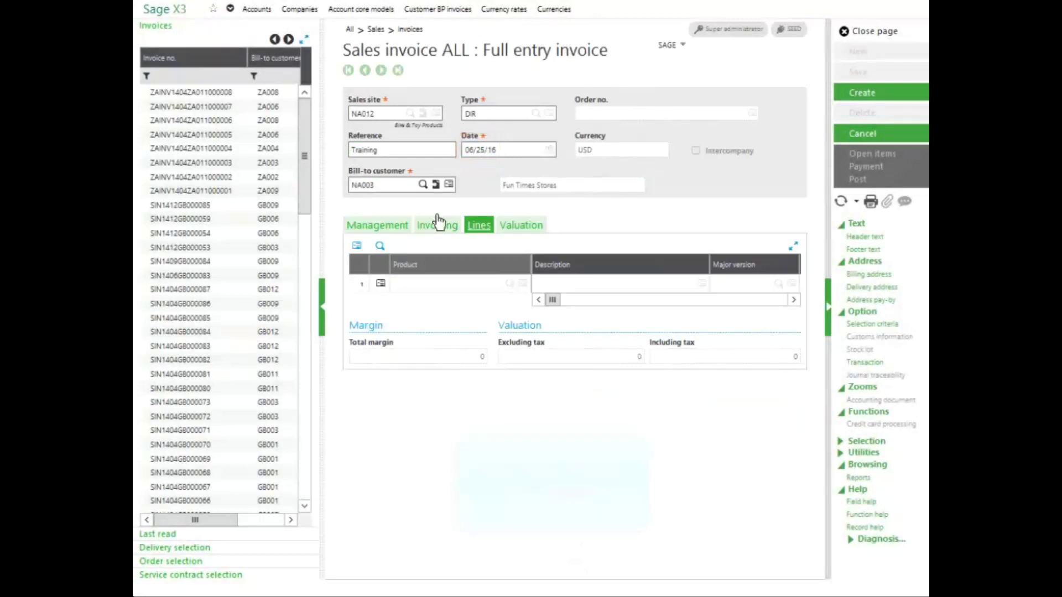
# - Enter product BMS001 on line 1 and open that line in popup view
pyautogui.click(431, 287)
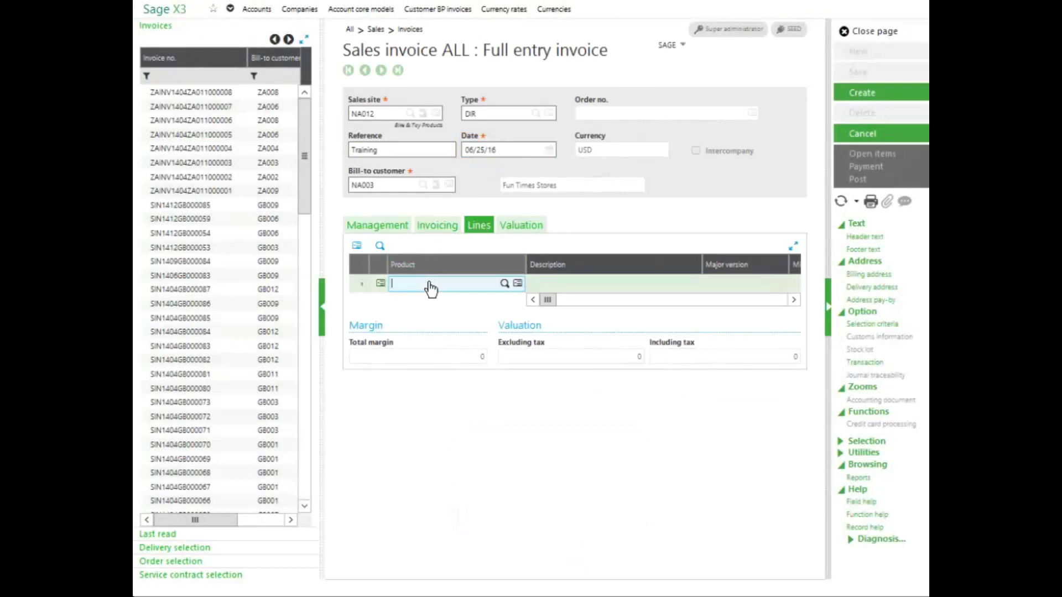
pyautogui.write('bms001')
pyautogui.press('Tab')
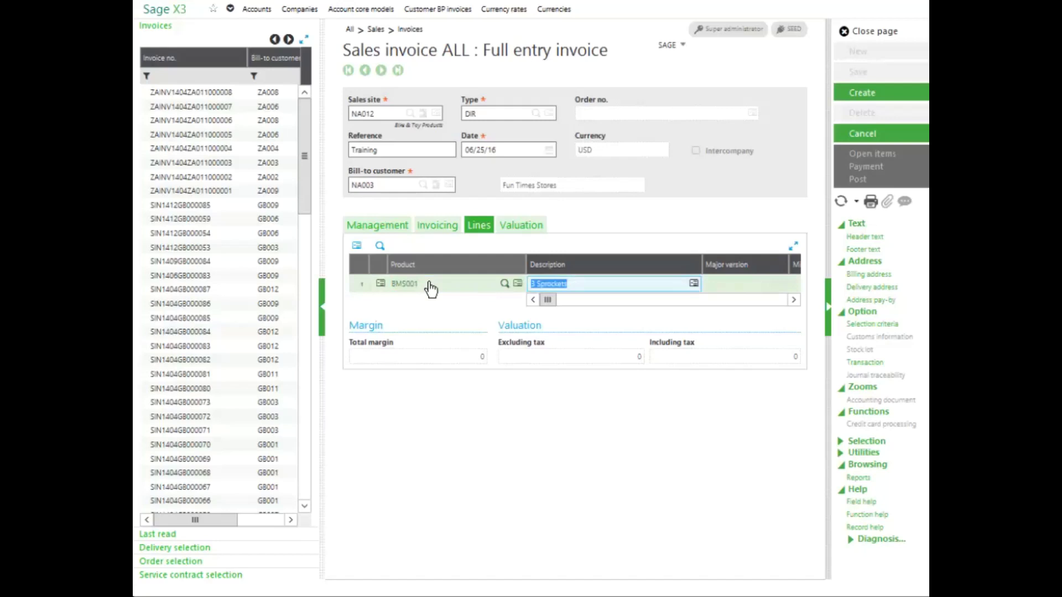
pyautogui.press('Tab')
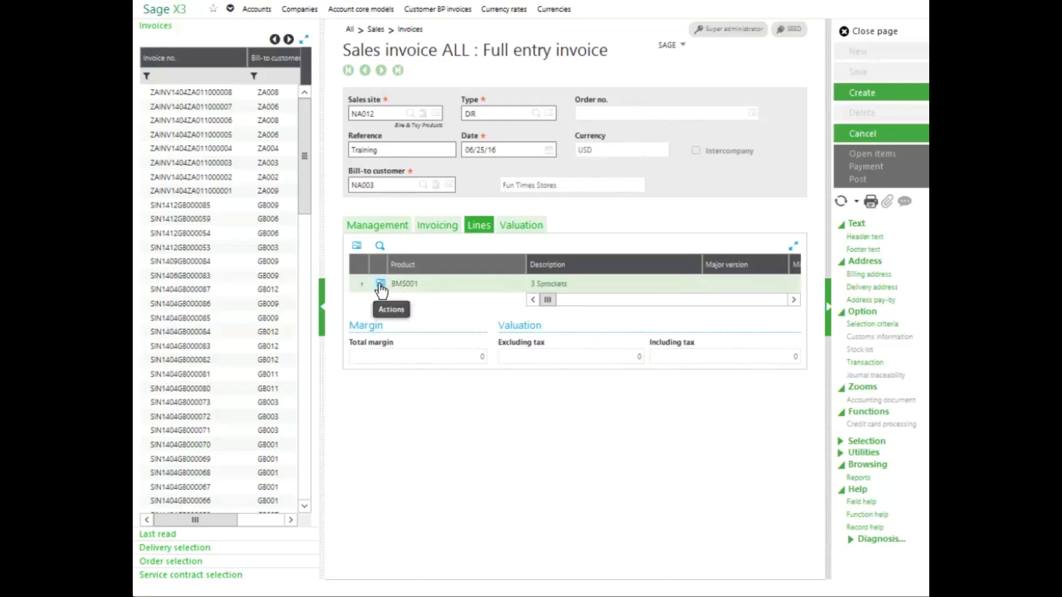
pyautogui.click(380, 284)
pyautogui.click(365, 317)
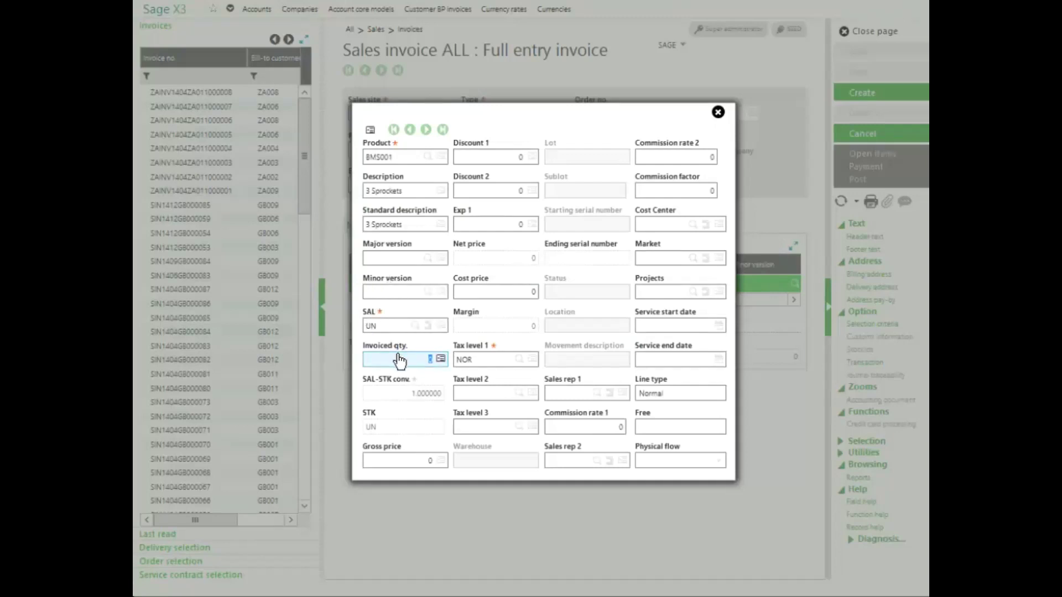
# - Set line 1's invoiced quantity to 15 at gross price 3.4560, then close the popup
pyautogui.write('6')
pyautogui.write('5')
pyautogui.press('BackSpace')
pyautogui.press('Tab')
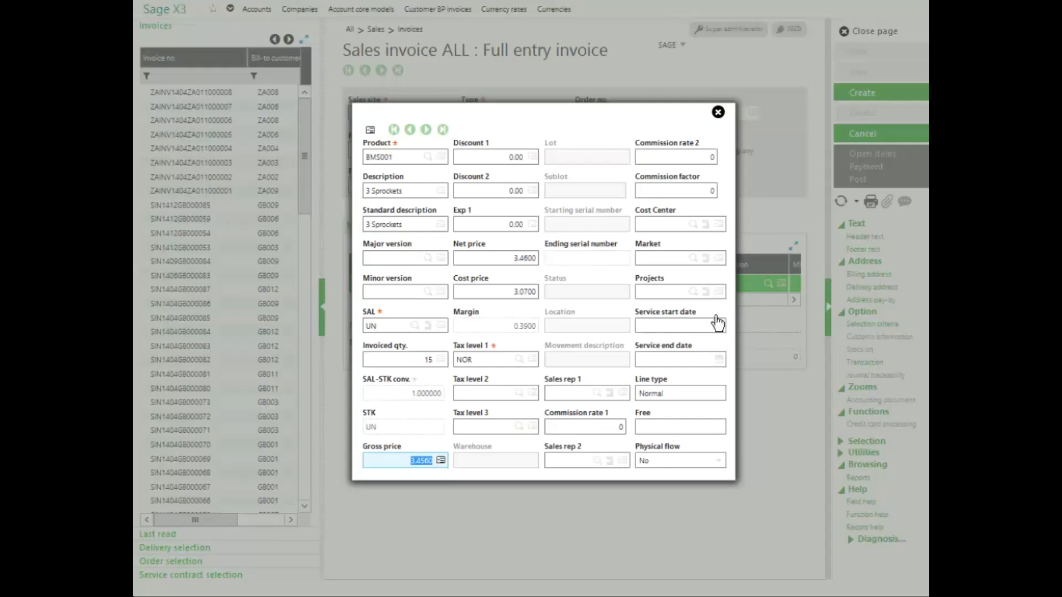
pyautogui.click(718, 112)
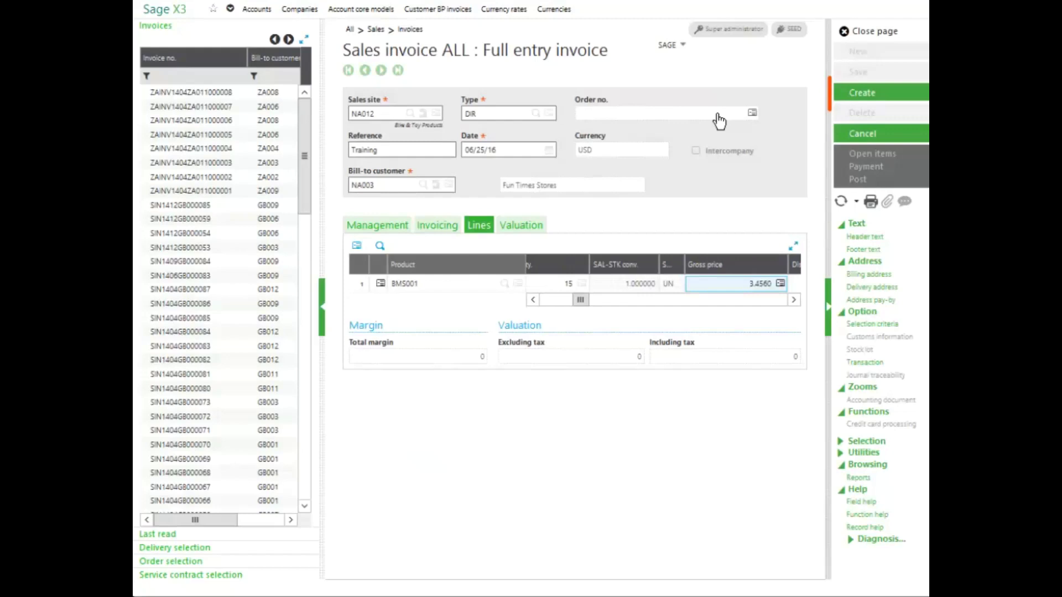
# - Create invoice DIR000027 (total 51.90) and post it to show the validation log
pyautogui.click(861, 95)
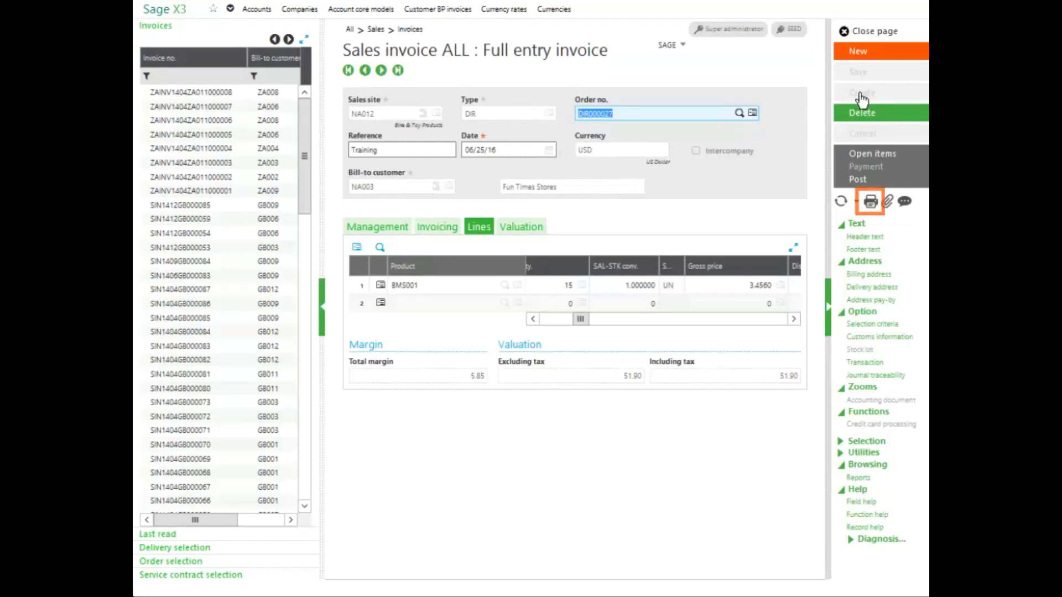
pyautogui.click(858, 180)
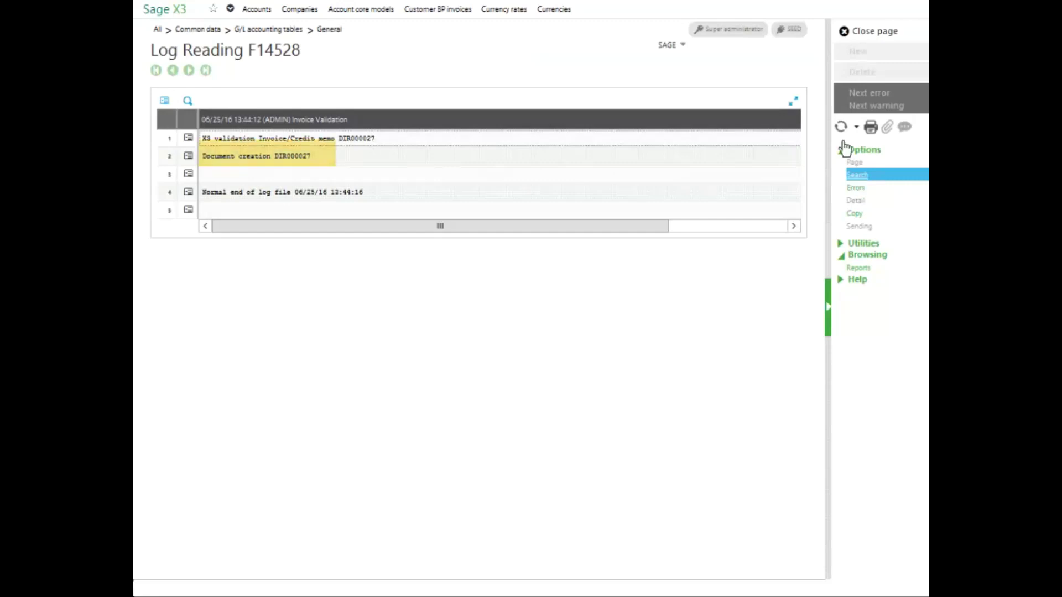
# - Close the Log Reading page to return to posted invoice DIR000027
pyautogui.click(867, 32)
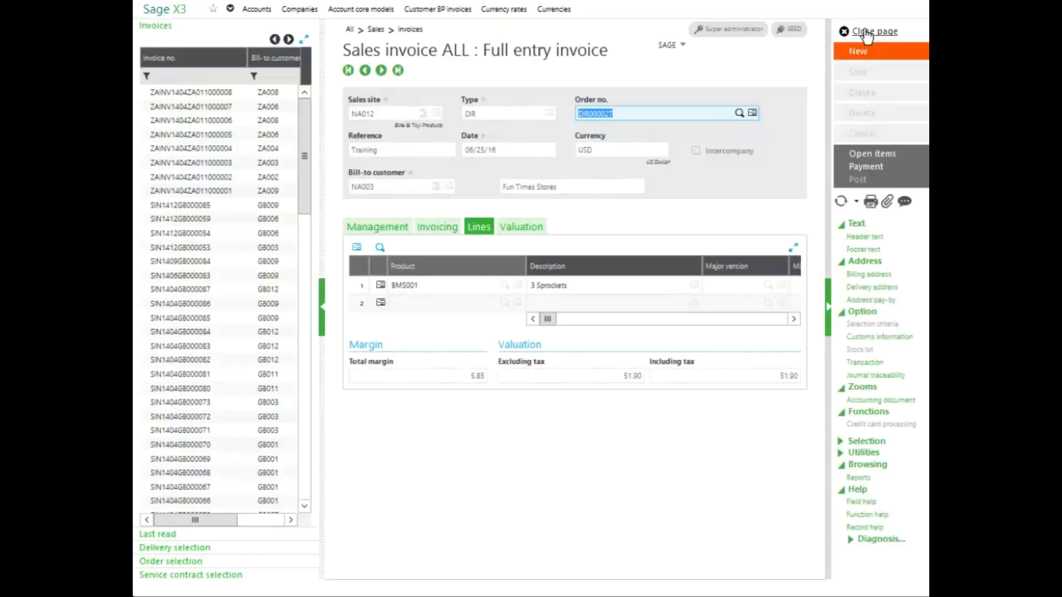